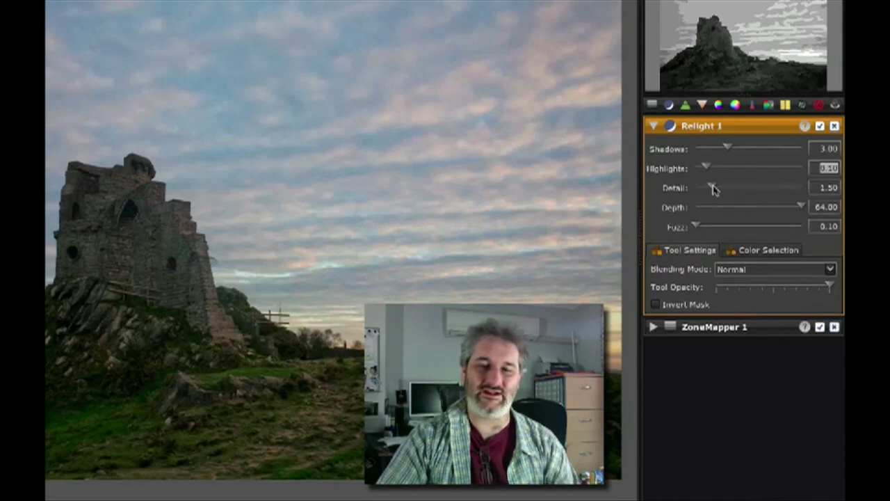
Raise the Relight tool's Detail to 5.60 and on to its maximum of 10.00.
{"action": "left_click", "coordinate": [717, 191]}
{"action": "left_click_drag", "start_coordinate": [716, 191], "coordinate": [757, 192]}
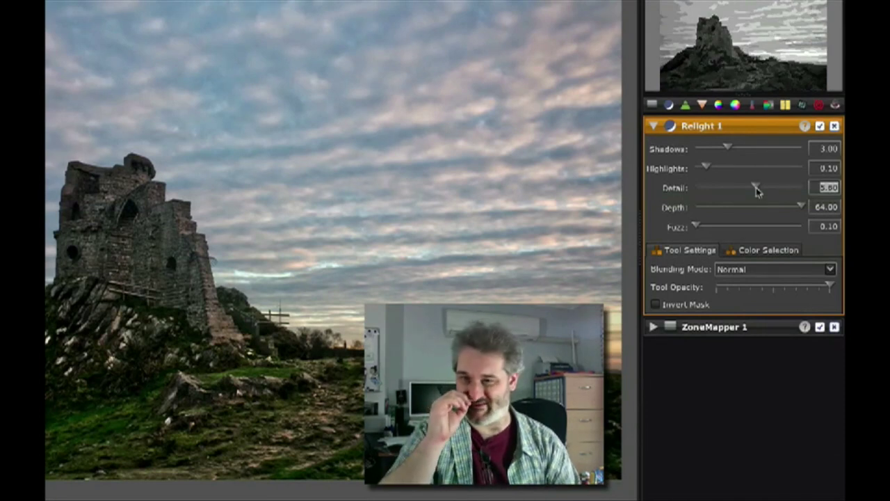
{"action": "left_click_drag", "start_coordinate": [757, 191], "coordinate": [823, 201]}
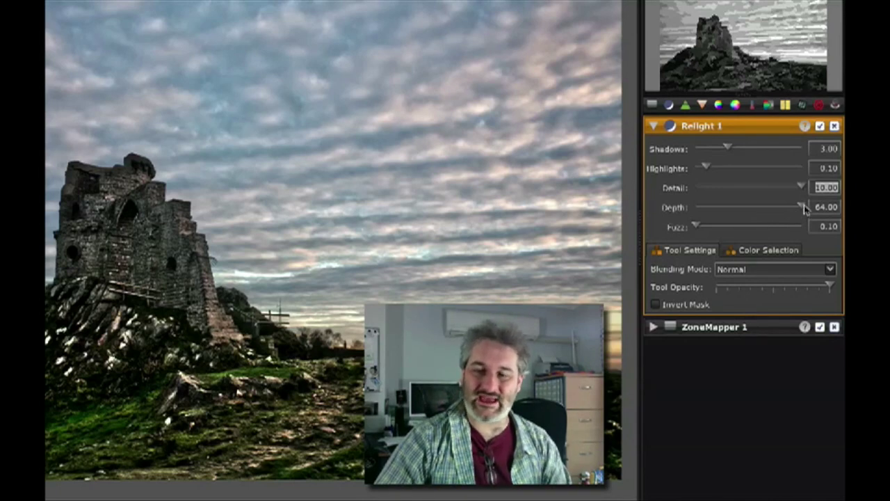
Try Relight Depth values from the minimum of 8.00 up through 36.00 to 55.60, ending on a low depth.
{"action": "left_click_drag", "start_coordinate": [802, 209], "coordinate": [696, 207]}
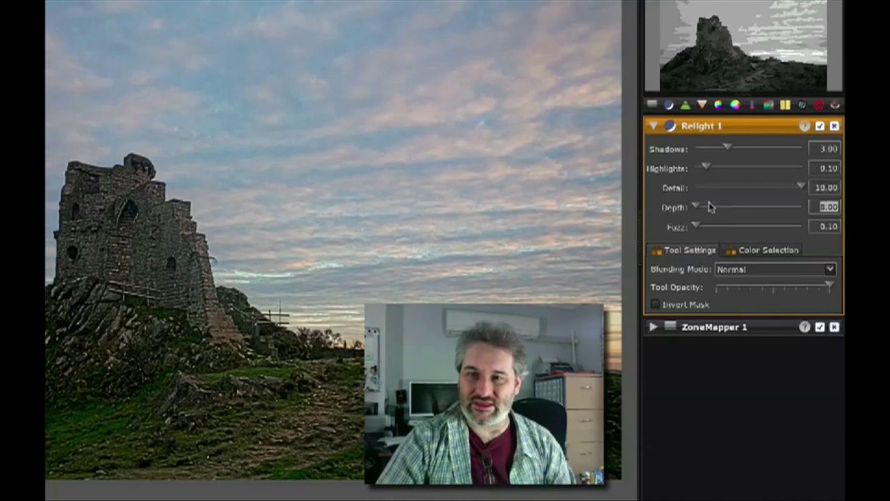
{"action": "left_click_drag", "start_coordinate": [699, 208], "coordinate": [757, 210]}
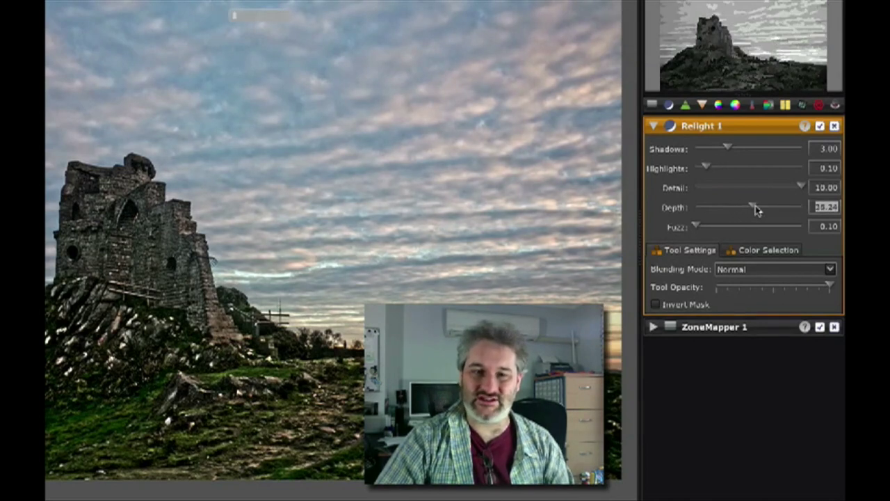
{"action": "left_click_drag", "start_coordinate": [757, 211], "coordinate": [755, 211]}
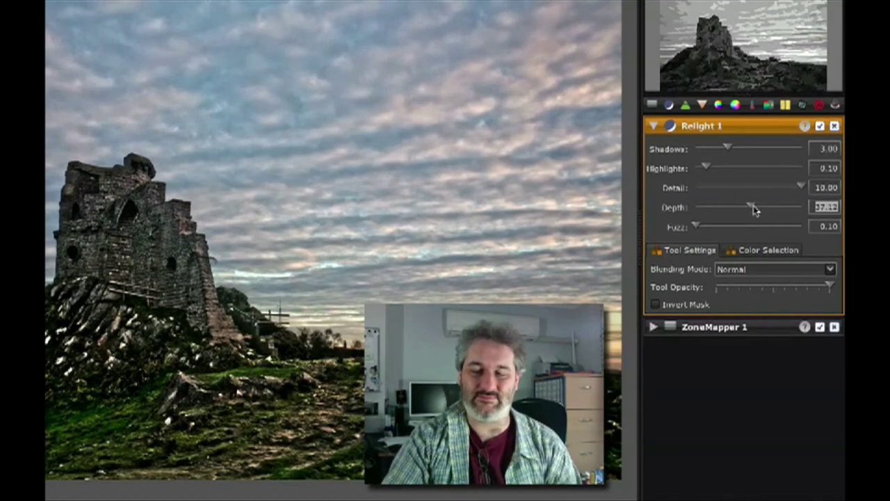
{"action": "left_click_drag", "start_coordinate": [756, 211], "coordinate": [753, 211]}
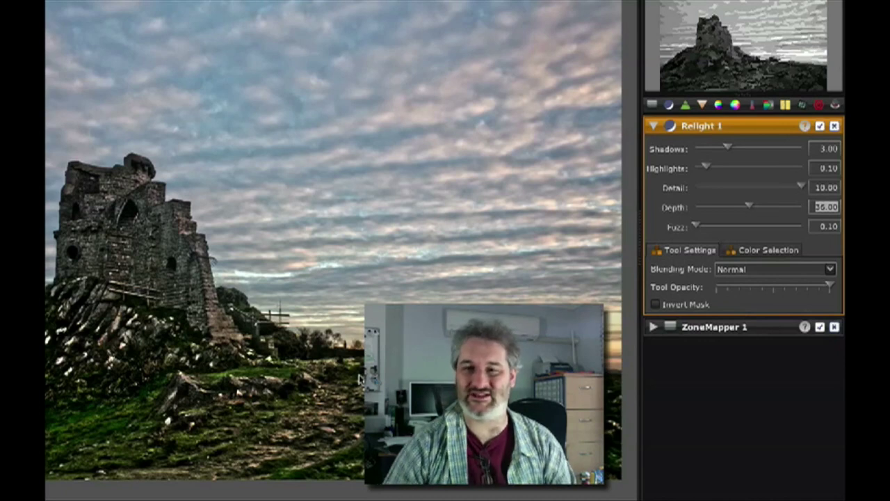
{"action": "left_click_drag", "start_coordinate": [751, 206], "coordinate": [775, 212]}
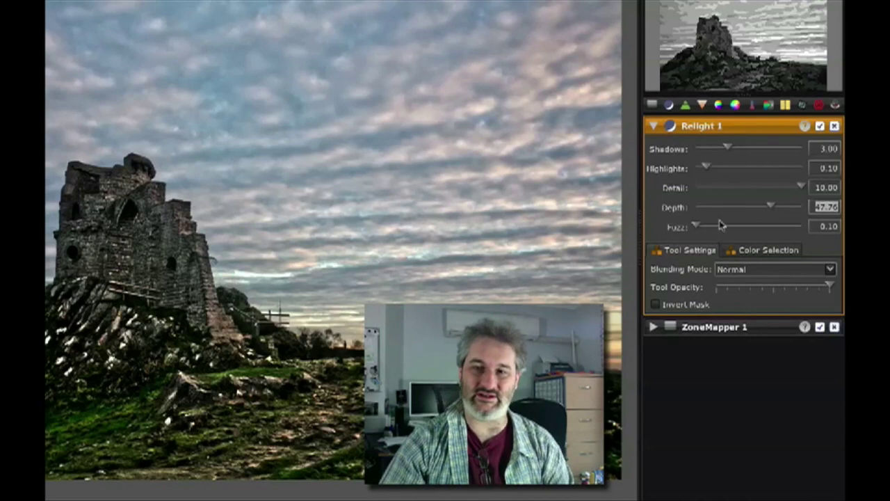
{"action": "left_click_drag", "start_coordinate": [770, 207], "coordinate": [788, 208]}
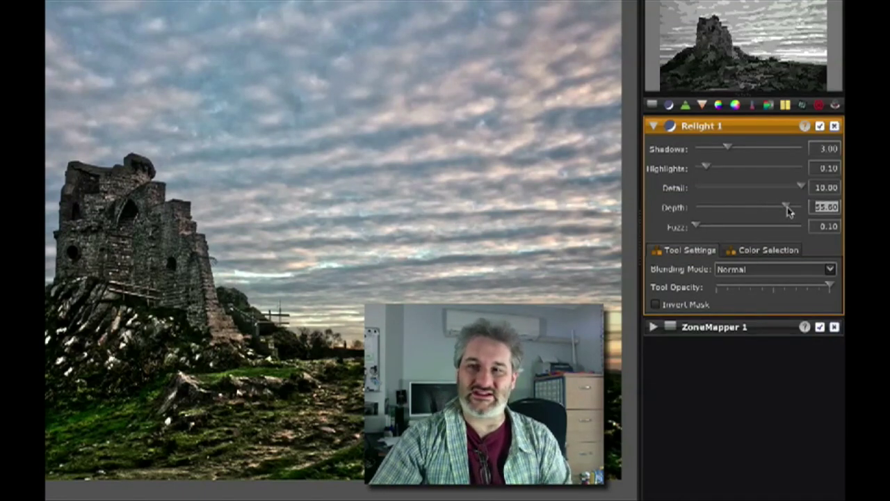
{"action": "left_click_drag", "start_coordinate": [788, 207], "coordinate": [711, 207]}
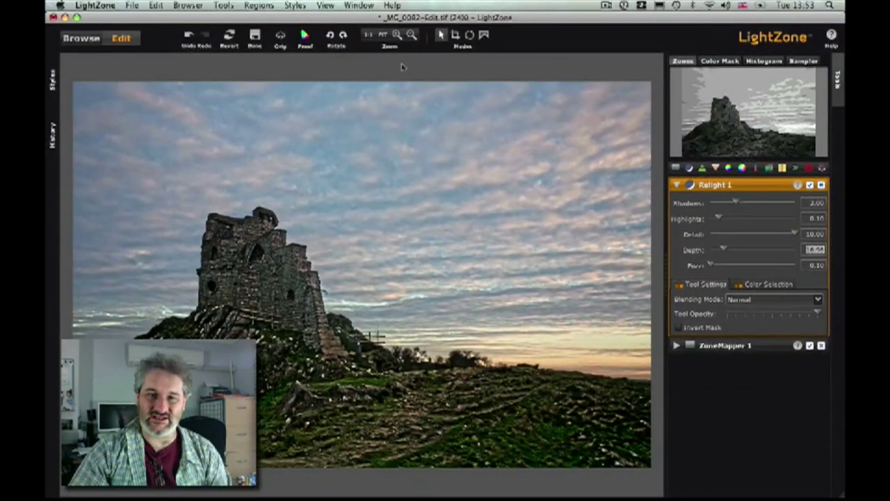
View the castle wall at 1:1 and compare high and low Relight Depth values from 64.00 down, ending at 25.36.
{"action": "left_click", "coordinate": [368, 33]}
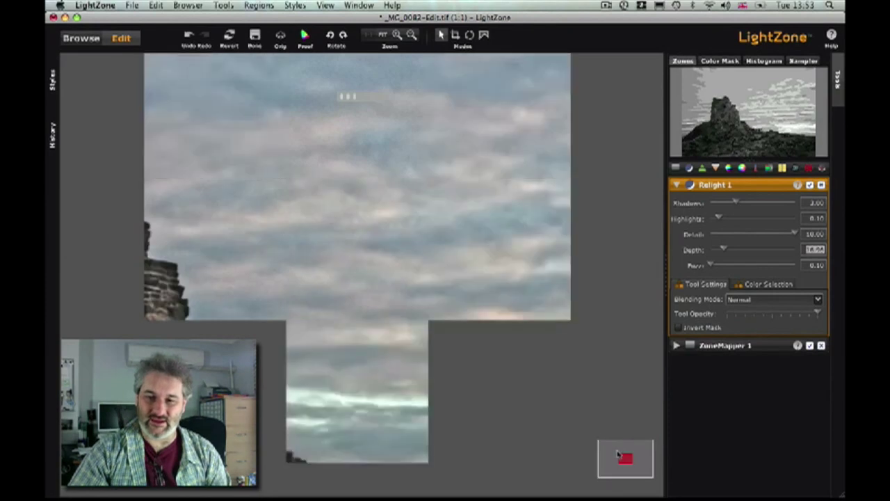
{"action": "left_click_drag", "start_coordinate": [622, 457], "coordinate": [616, 461]}
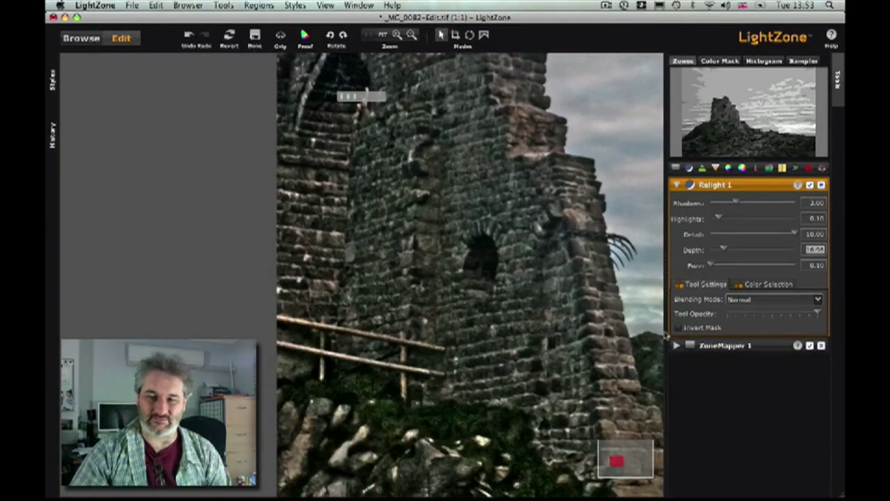
{"action": "left_click_drag", "start_coordinate": [725, 252], "coordinate": [803, 255]}
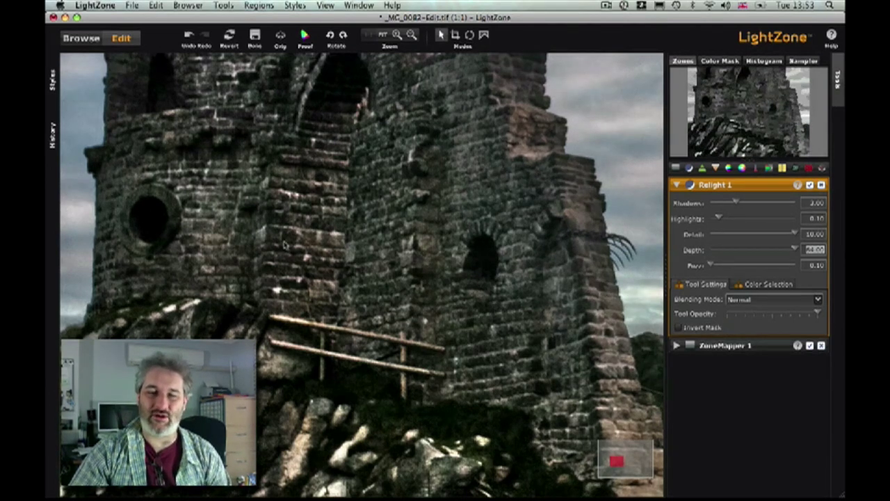
{"action": "left_click_drag", "start_coordinate": [795, 250], "coordinate": [722, 251]}
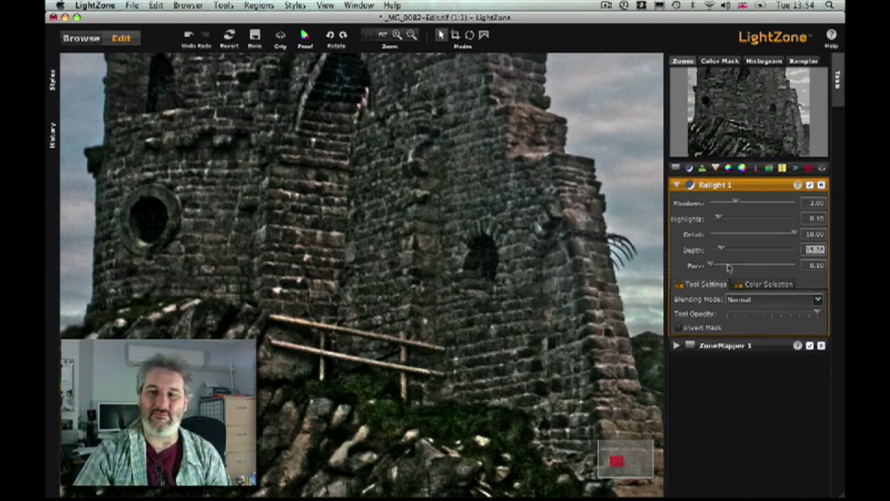
{"action": "left_click_drag", "start_coordinate": [724, 250], "coordinate": [755, 252]}
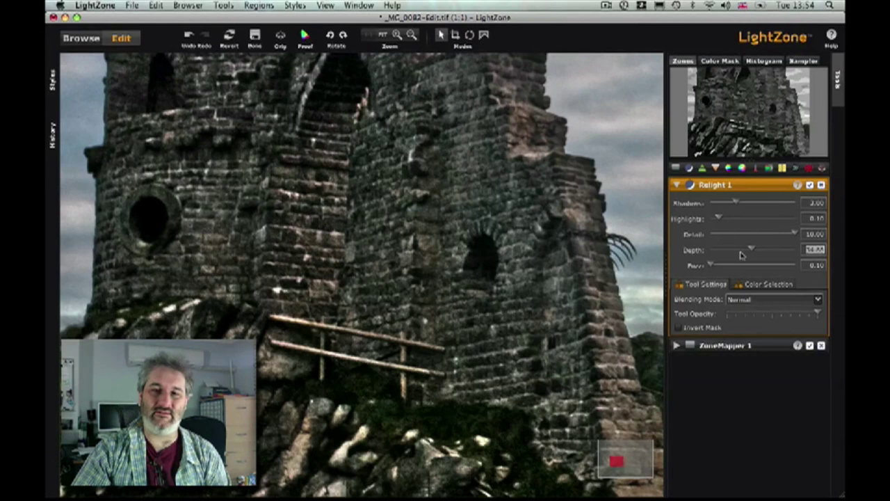
{"action": "left_click_drag", "start_coordinate": [753, 252], "coordinate": [737, 252]}
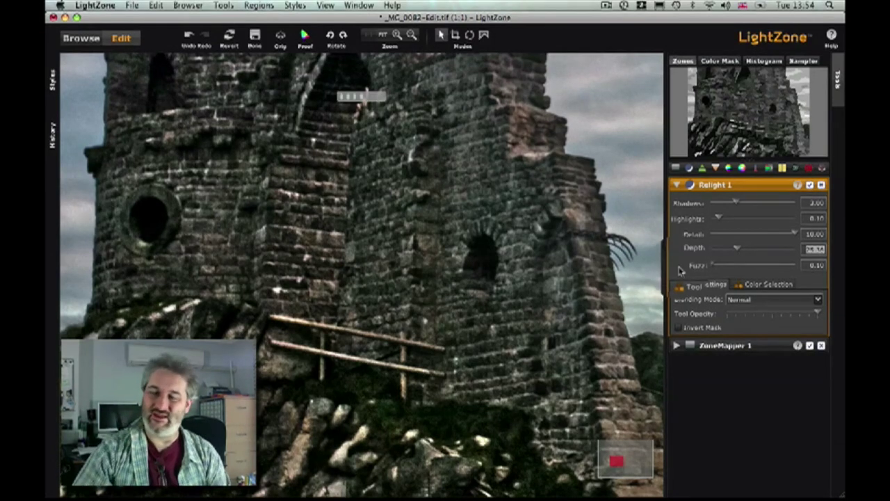
Try Relight Fuzz at 0.97 and at lower values down to about 0.30, and reduce Depth slightly.
{"action": "left_click", "coordinate": [711, 266]}
{"action": "left_click_drag", "start_coordinate": [710, 267], "coordinate": [793, 265]}
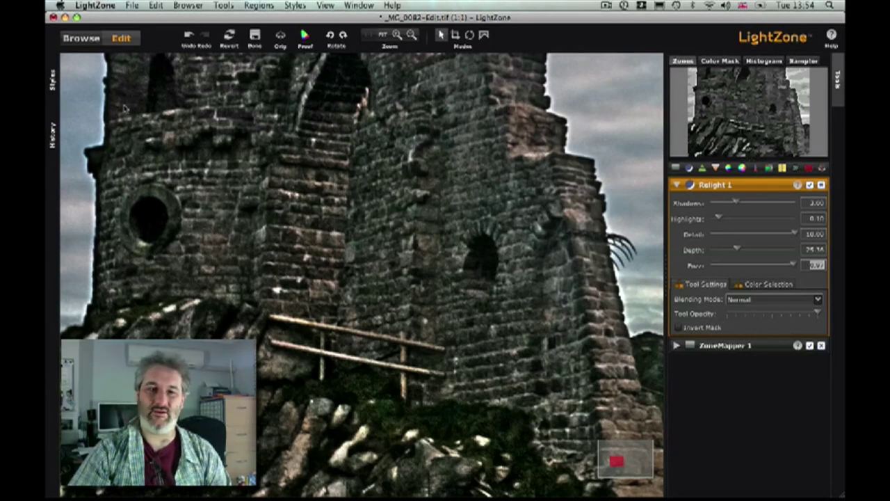
{"action": "left_click", "coordinate": [751, 266]}
{"action": "left_click_drag", "start_coordinate": [785, 265], "coordinate": [744, 270]}
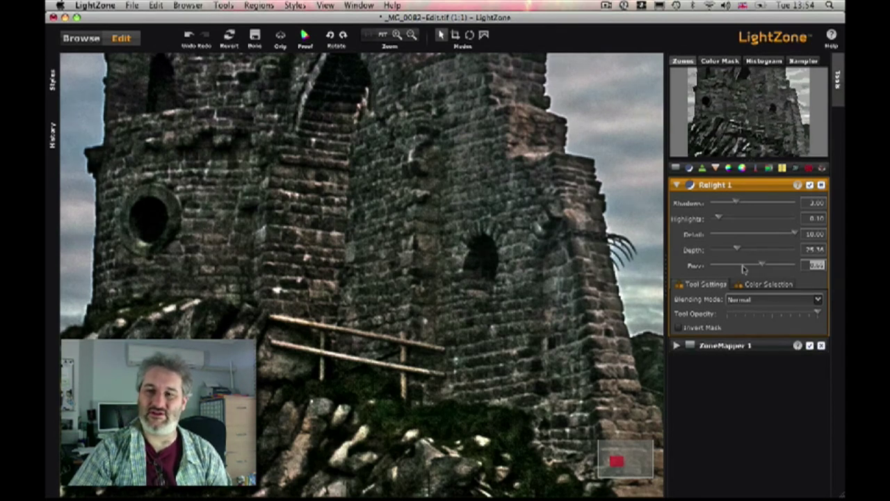
{"action": "left_click_drag", "start_coordinate": [744, 267], "coordinate": [732, 267]}
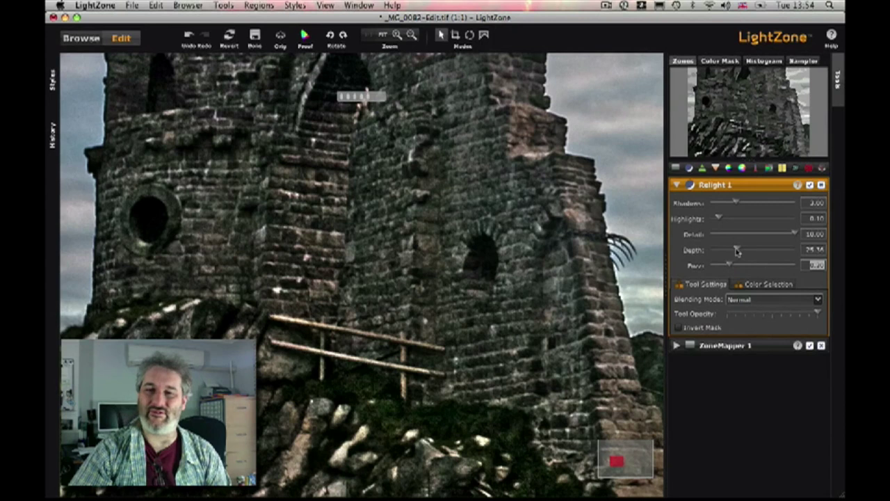
{"action": "left_click_drag", "start_coordinate": [735, 251], "coordinate": [733, 251]}
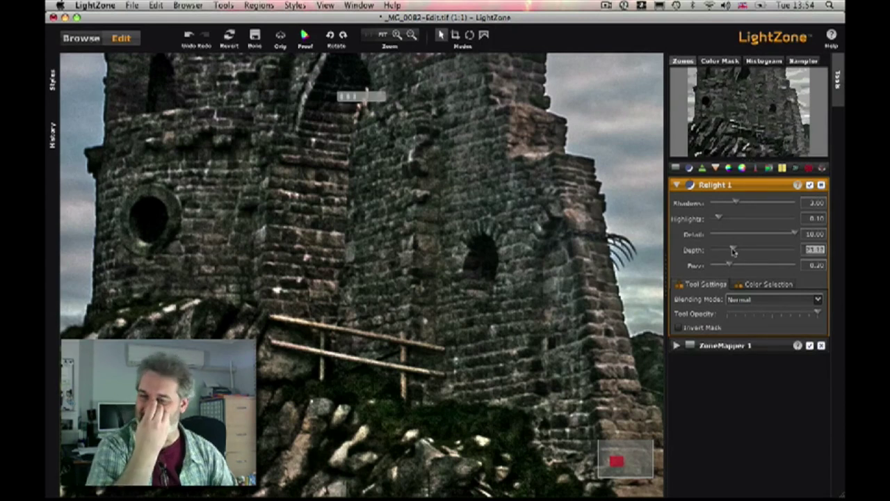
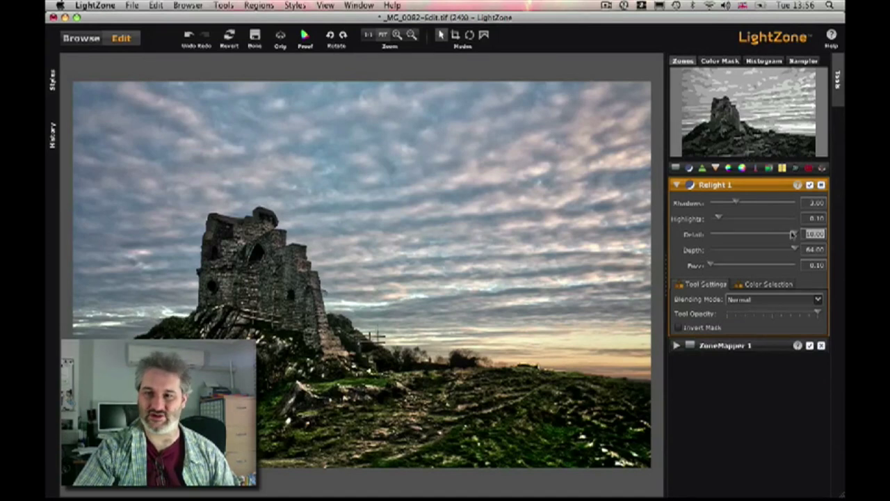
Reduce the Relight tool's Detail to 3.00.
{"action": "left_click_drag", "start_coordinate": [792, 235], "coordinate": [741, 235]}
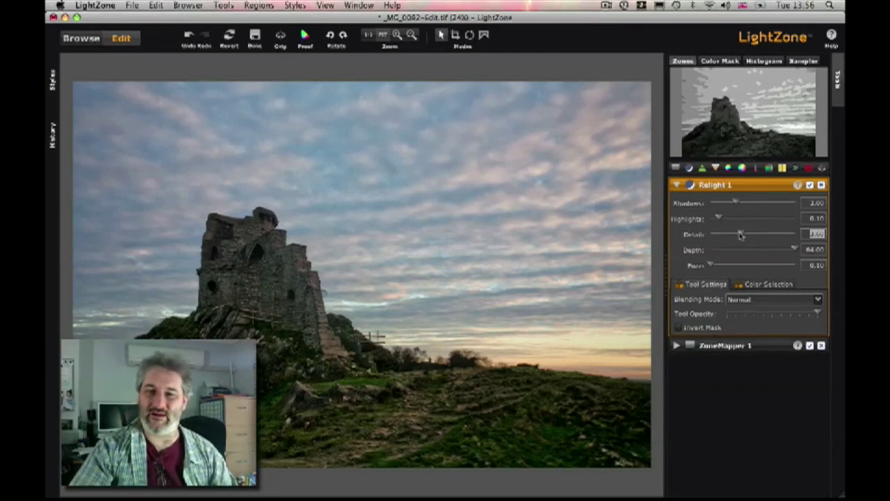
{"action": "left_click_drag", "start_coordinate": [741, 234], "coordinate": [738, 235]}
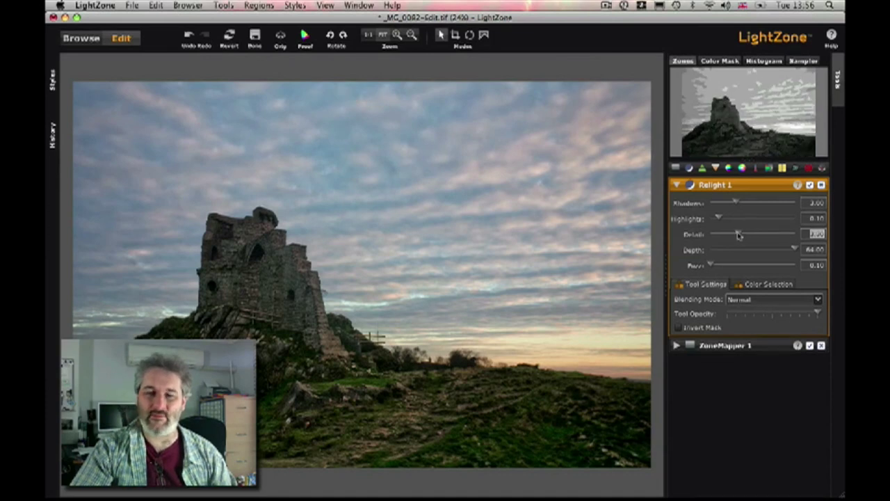
{"action": "mouse_move", "coordinate": [739, 235]}
{"action": "left_mouse_down"}
{"action": "mouse_move", "coordinate": [769, 234]}
{"action": "mouse_move", "coordinate": [737, 233]}
{"action": "left_mouse_up"}
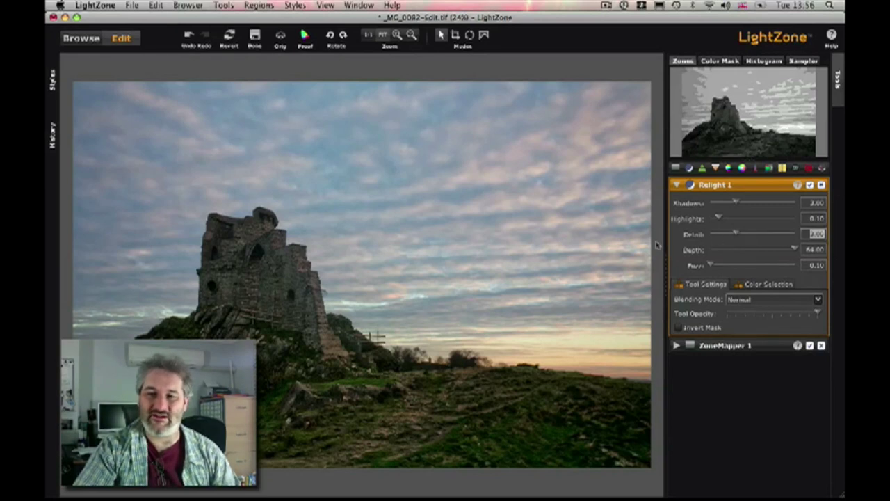
Switch the Relight tool off and on repeatedly to compare the photo with and without it, leaving it enabled.
{"action": "left_click", "coordinate": [811, 186]}
{"action": "left_click", "coordinate": [811, 185]}
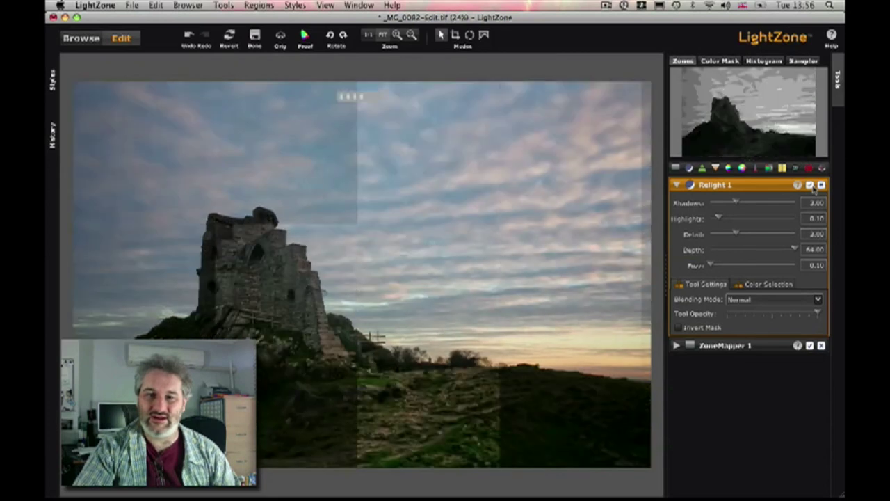
{"action": "left_click", "coordinate": [811, 186]}
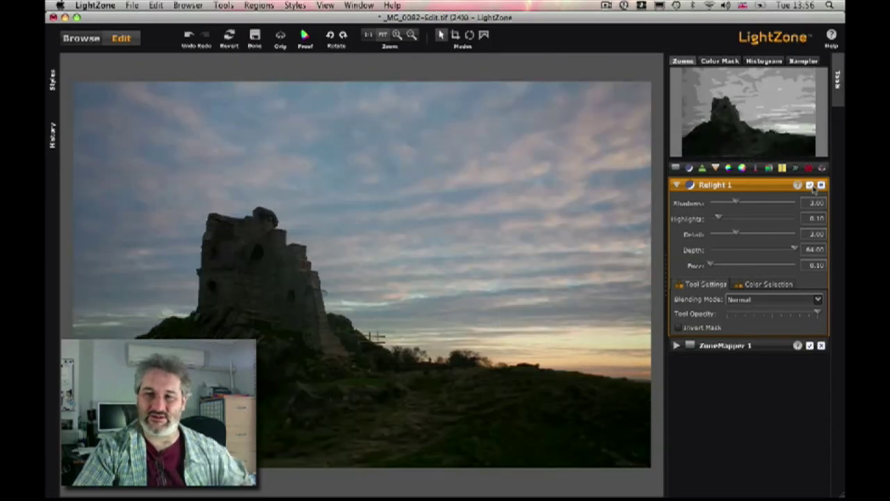
{"action": "left_click", "coordinate": [811, 186]}
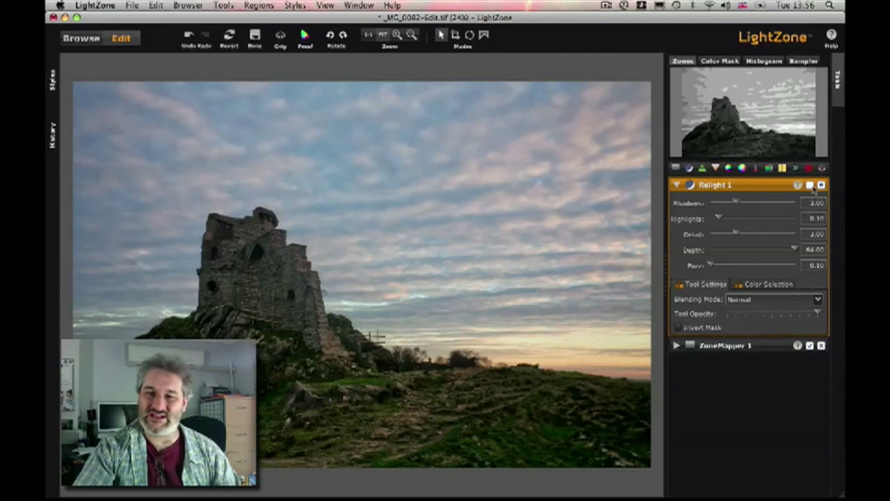
{"action": "left_click", "coordinate": [811, 186]}
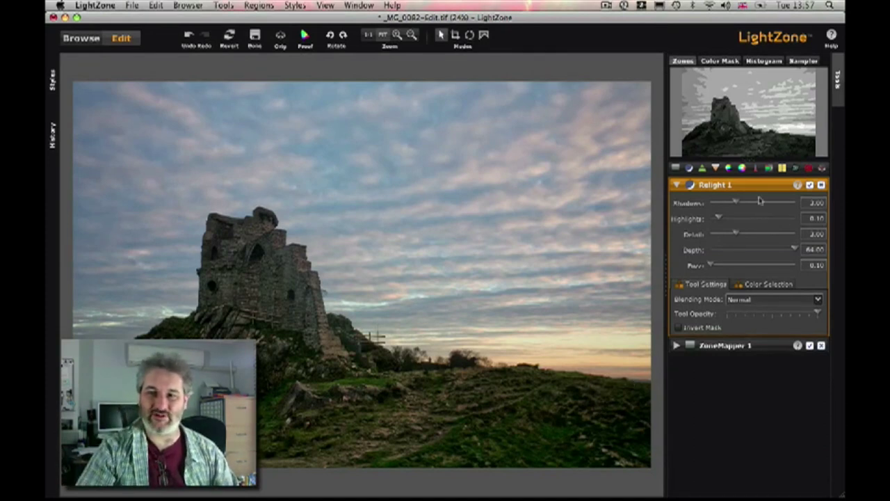
Add a new ZoneMapper above the collapsed Relight tool and set its blending mode to Multiply.
{"action": "left_click", "coordinate": [676, 185]}
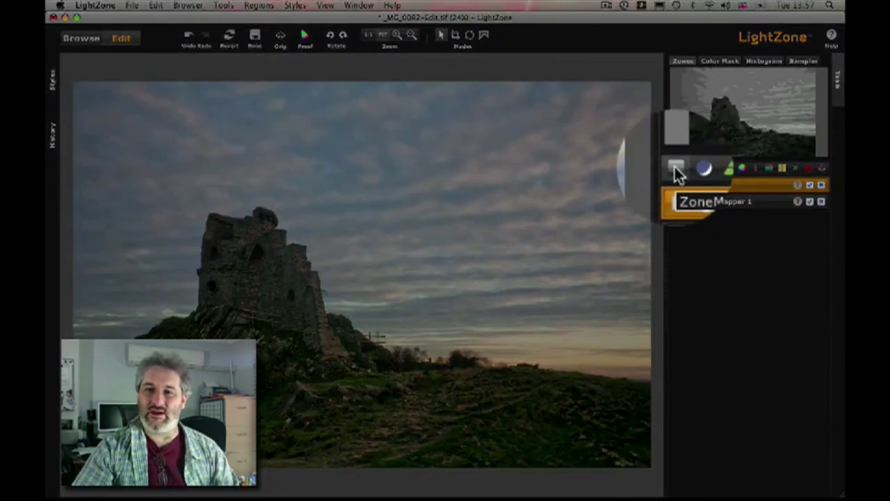
{"action": "left_click", "coordinate": [677, 171]}
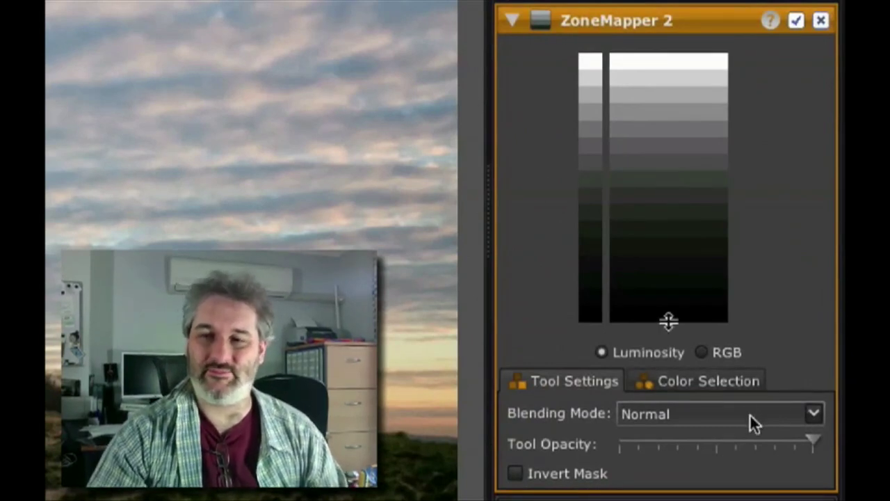
{"action": "left_click", "coordinate": [749, 413]}
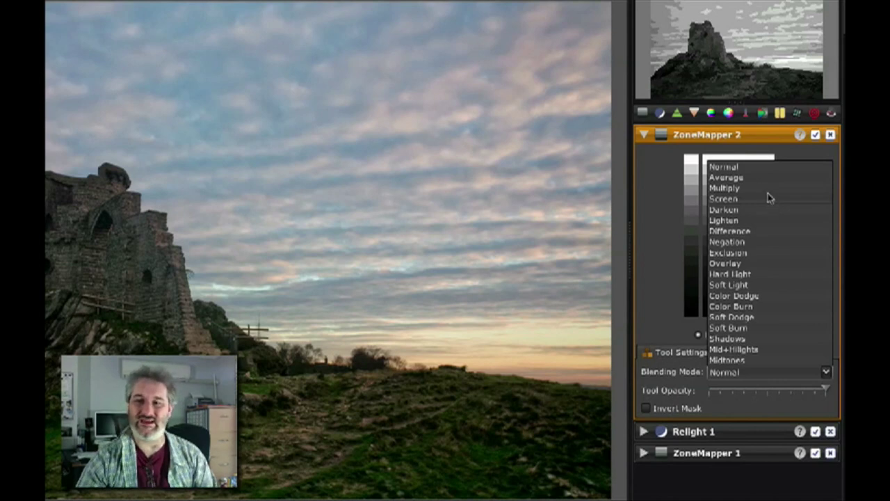
{"action": "left_click", "coordinate": [757, 188]}
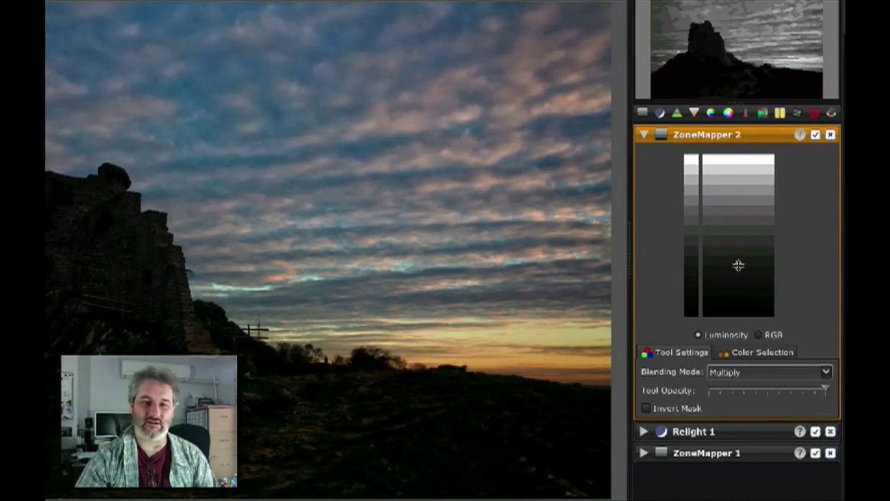
Compare the Screen and Overlay blending modes on the upper ZoneMapper, settling on Screen to brighten the photo.
{"action": "left_click", "coordinate": [755, 373]}
{"action": "left_click", "coordinate": [741, 199]}
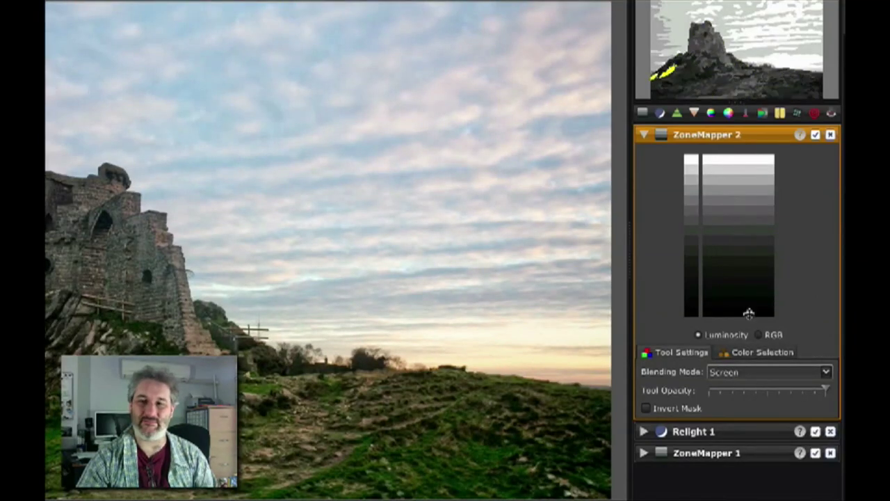
{"action": "left_click", "coordinate": [755, 372]}
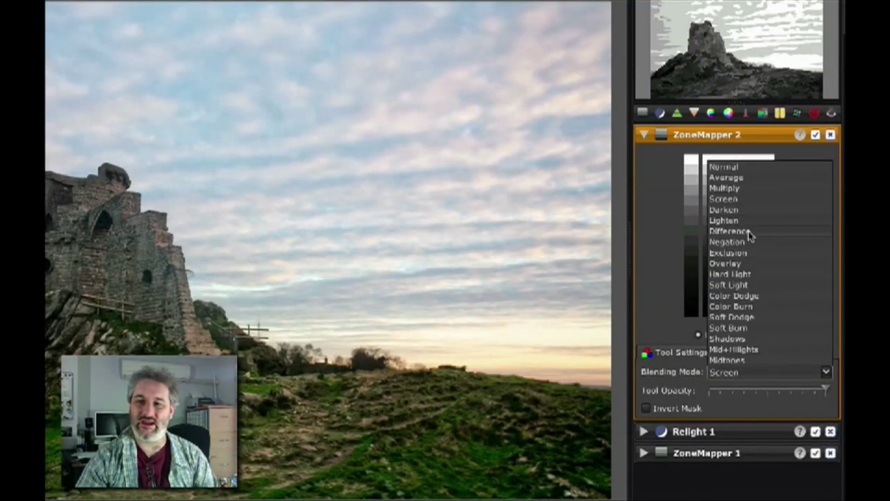
{"action": "left_click", "coordinate": [746, 262]}
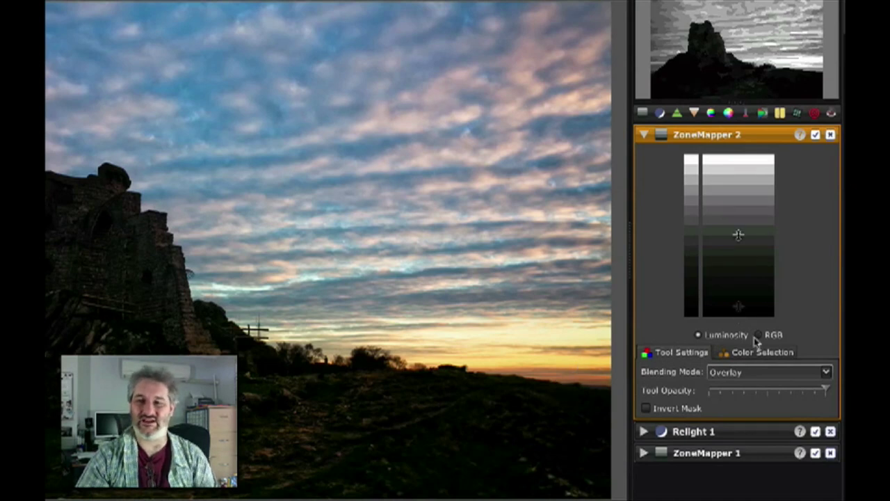
{"action": "left_click", "coordinate": [765, 373]}
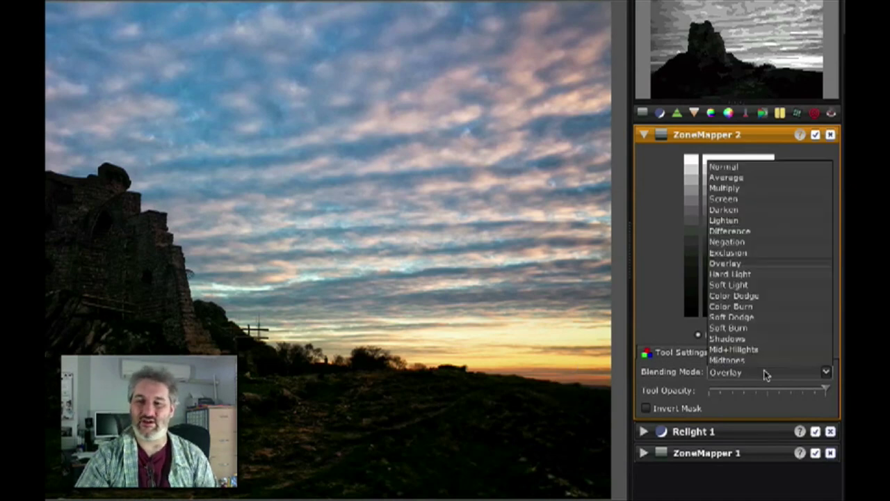
{"action": "left_click", "coordinate": [751, 199]}
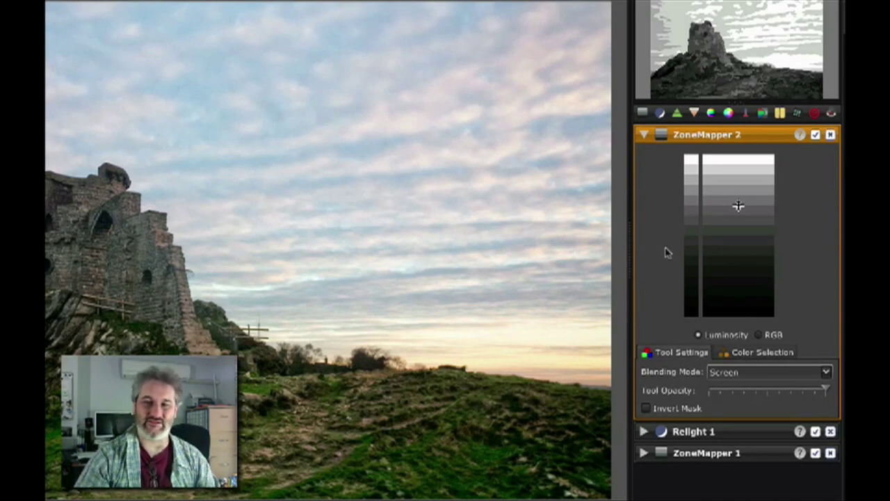
Lower the Screen-mode ZoneMapper's opacity to about two thirds and compare the photo with the tool off and on, leaving it enabled.
{"action": "left_click_drag", "start_coordinate": [826, 390], "coordinate": [788, 391]}
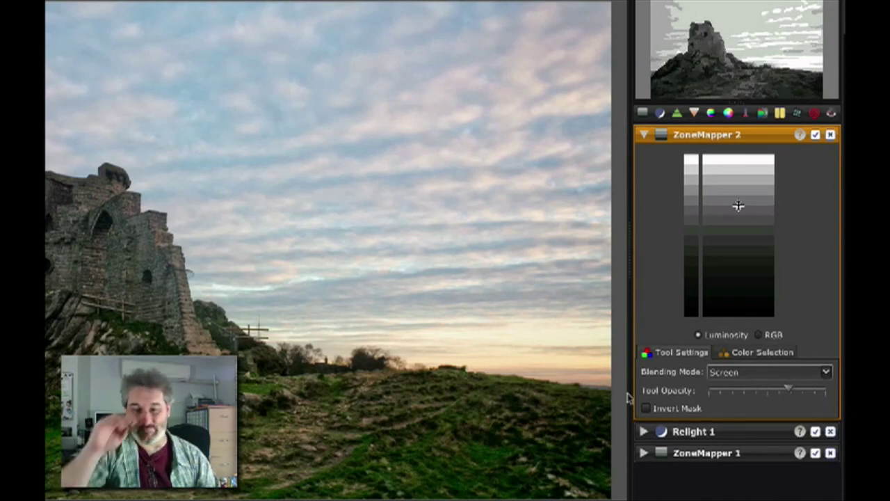
{"action": "left_click", "coordinate": [817, 135]}
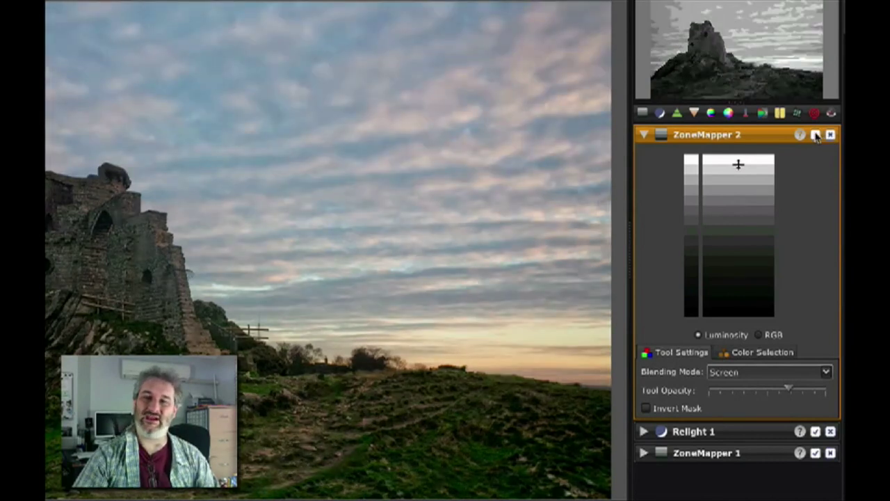
{"action": "left_click", "coordinate": [816, 135]}
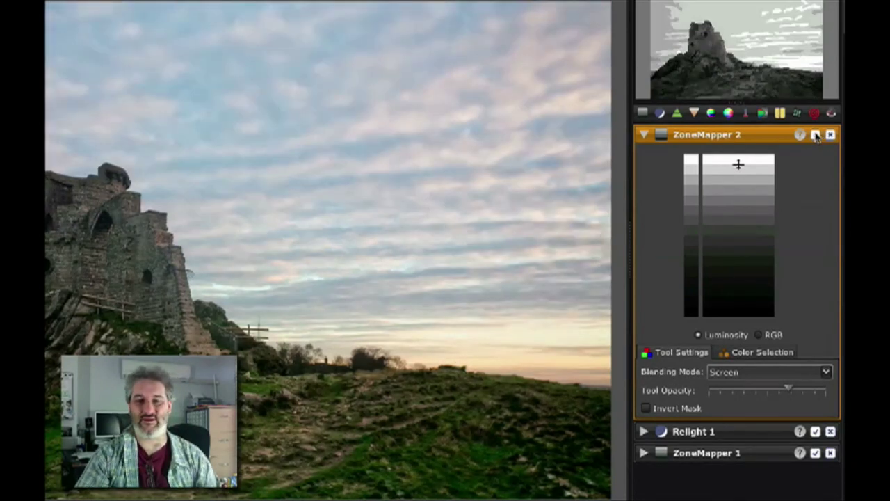
{"action": "left_click", "coordinate": [817, 135]}
{"action": "left_click", "coordinate": [817, 136]}
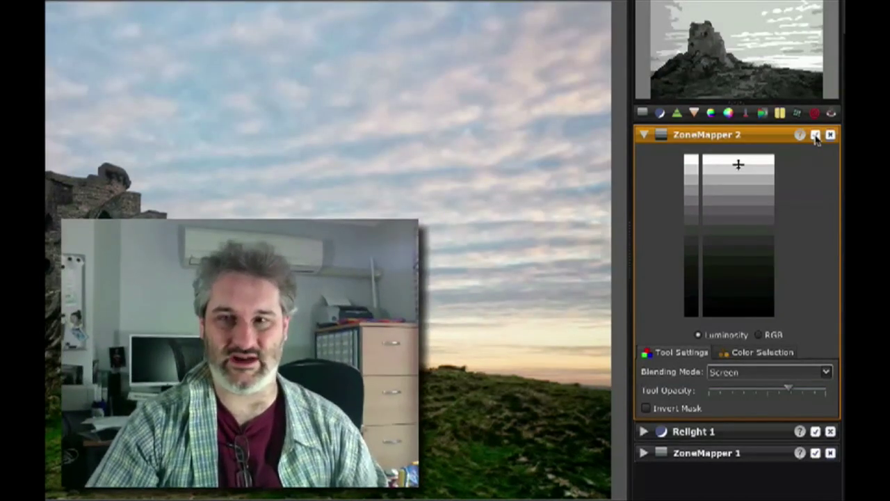
{"action": "left_click", "coordinate": [738, 286]}
{"action": "left_click_drag", "start_coordinate": [739, 287], "coordinate": [738, 315]}
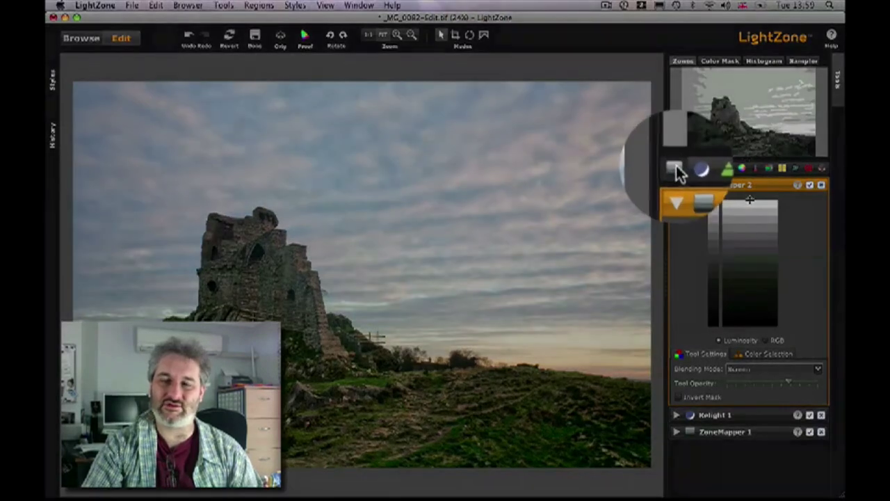
Add a third ZoneMapper at the top of the stack and darken the bright sky tones by lowering two neighbouring upper zone boundaries.
{"action": "left_click", "coordinate": [676, 169]}
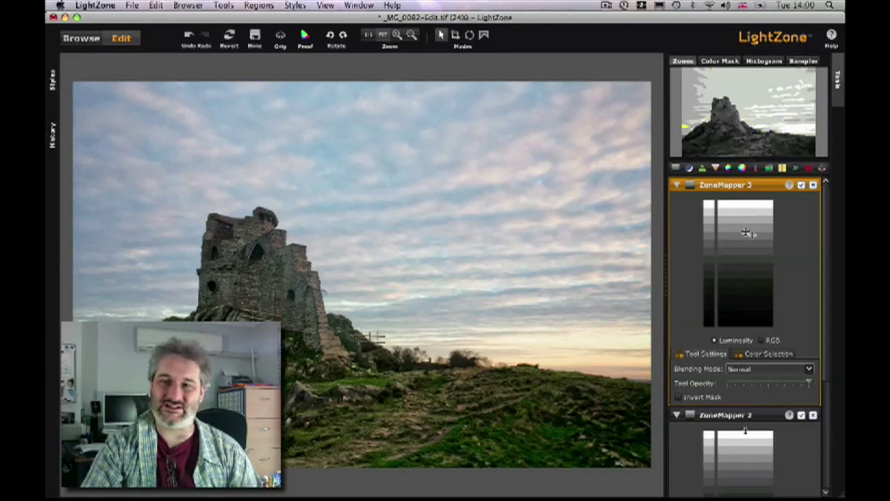
{"action": "left_click_drag", "start_coordinate": [751, 221], "coordinate": [747, 239]}
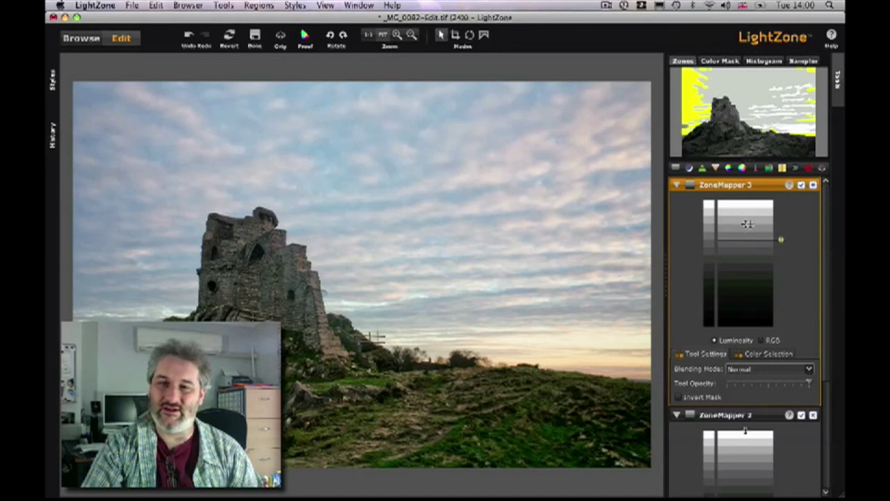
{"action": "left_click_drag", "start_coordinate": [747, 223], "coordinate": [747, 232]}
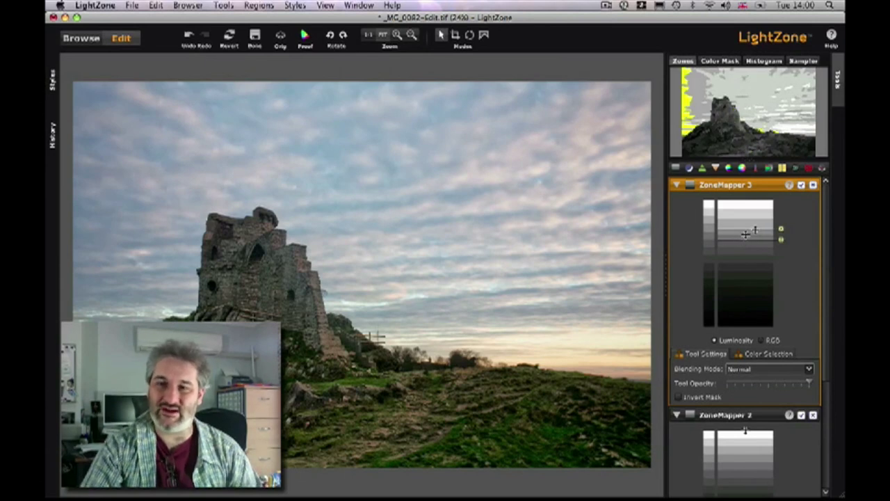
{"action": "left_click_drag", "start_coordinate": [745, 227], "coordinate": [745, 244]}
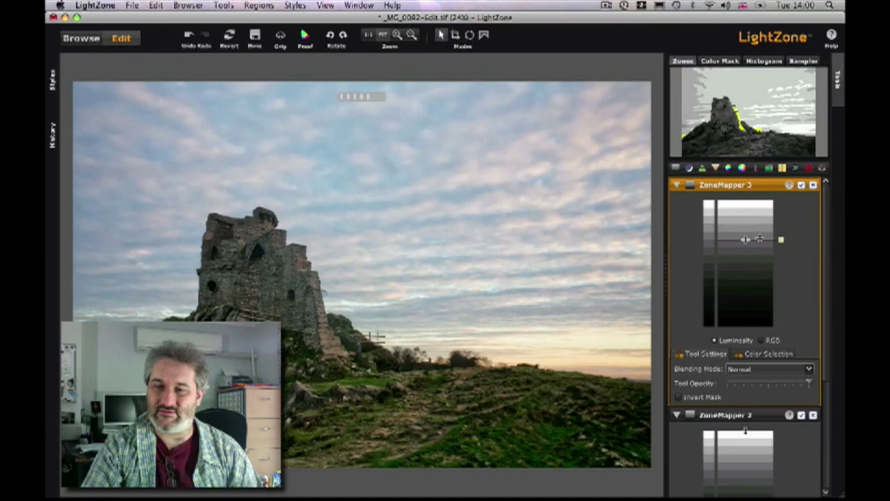
{"action": "left_click_drag", "start_coordinate": [745, 223], "coordinate": [745, 231]}
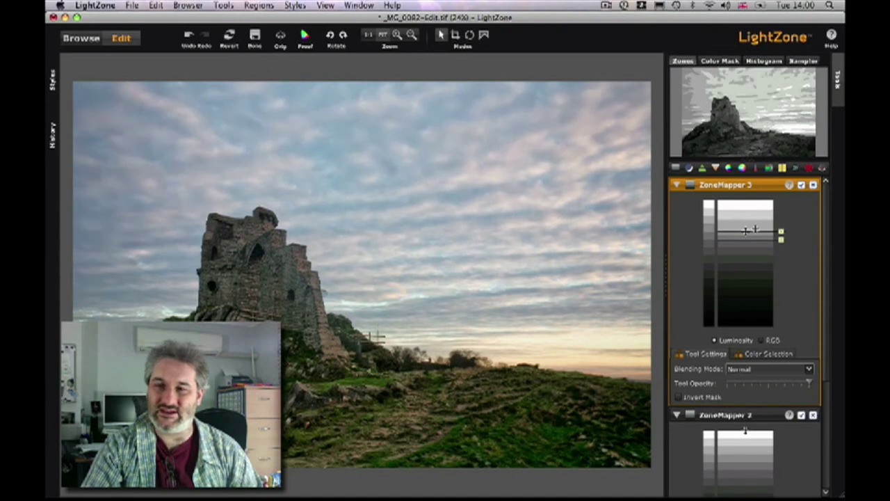
Switch the third ZoneMapper off and on repeatedly to compare its effect on the sky, leaving it enabled.
{"action": "left_click", "coordinate": [800, 186]}
{"action": "left_click", "coordinate": [800, 186]}
{"action": "left_click", "coordinate": [801, 186]}
{"action": "left_click", "coordinate": [801, 187]}
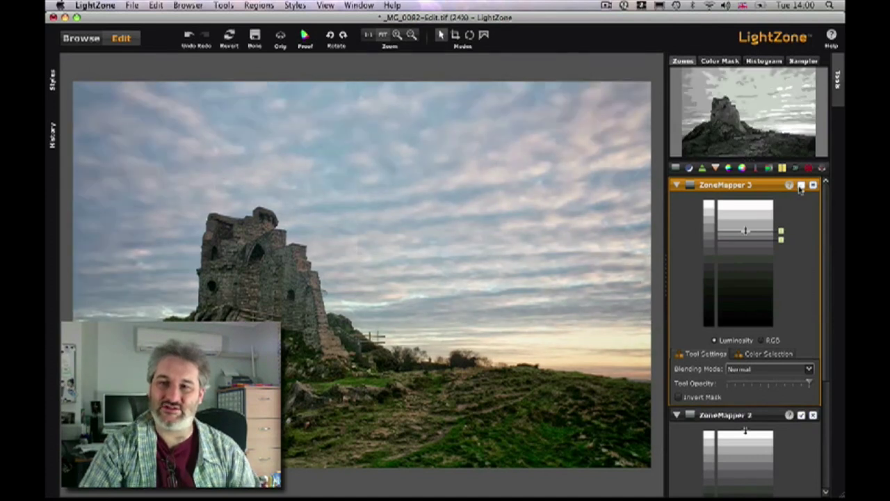
{"action": "left_click", "coordinate": [801, 187]}
{"action": "left_click", "coordinate": [800, 186]}
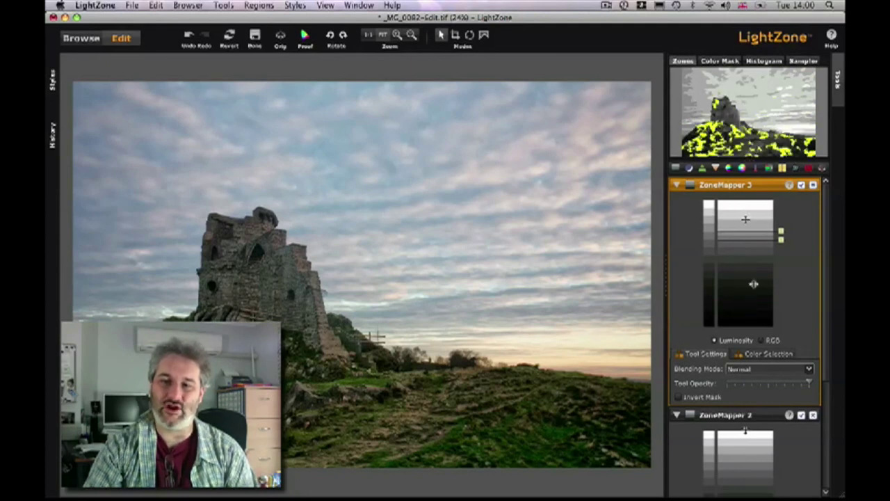
Compare the RGB and Luminosity options on the third ZoneMapper, returning it to Luminosity.
{"action": "left_click", "coordinate": [762, 340]}
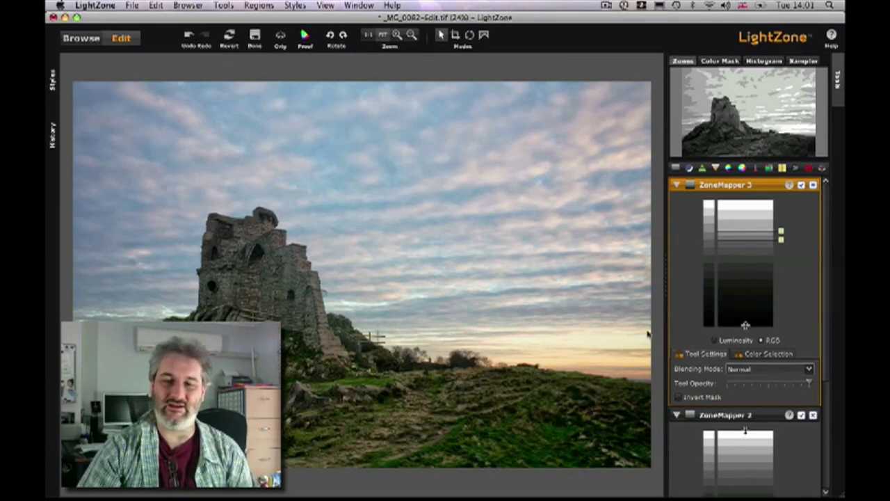
{"action": "left_click", "coordinate": [716, 341]}
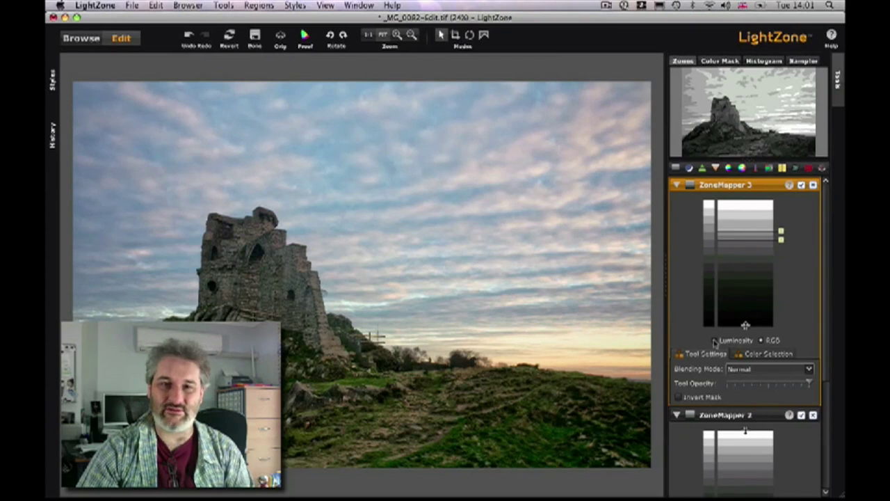
{"action": "left_click", "coordinate": [714, 341]}
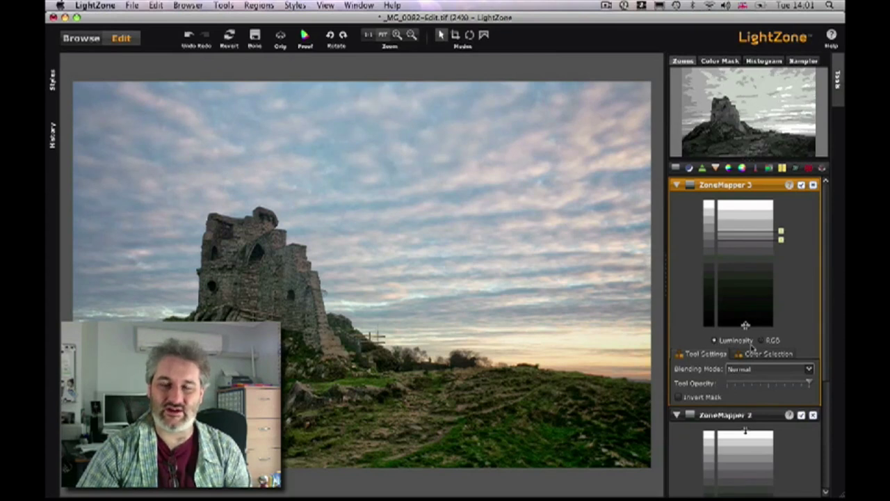
{"action": "left_click", "coordinate": [762, 341]}
{"action": "left_click", "coordinate": [736, 341]}
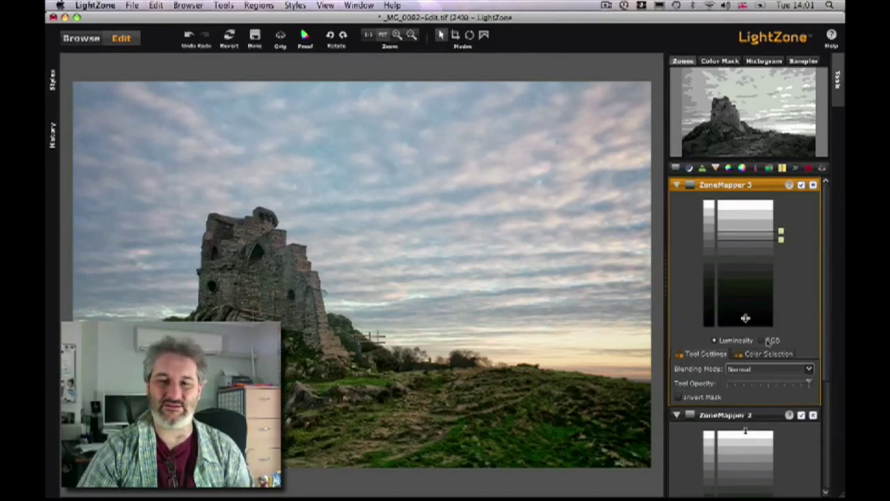
Raise a darker midtone zone slightly in the third ZoneMapper to lighten the foreground, and collapse both expanded ZoneMapper tools.
{"action": "left_click", "coordinate": [752, 260]}
{"action": "left_click_drag", "start_coordinate": [750, 259], "coordinate": [748, 255]}
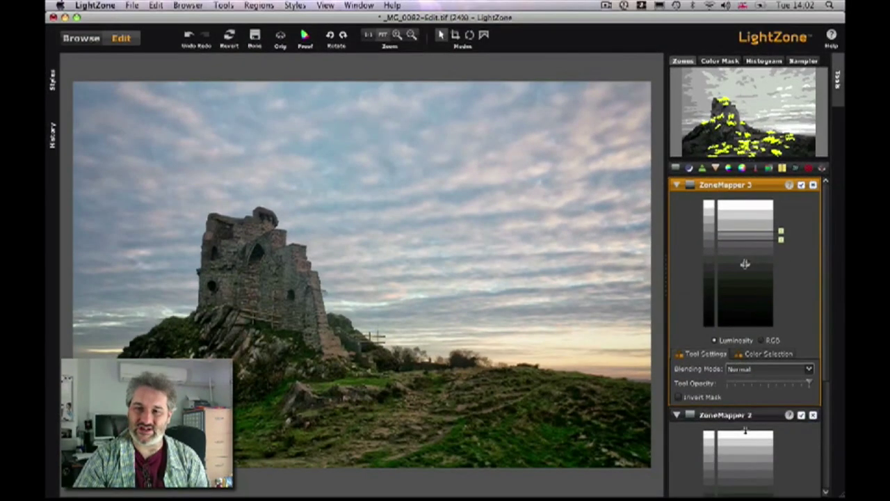
{"action": "left_click_drag", "start_coordinate": [744, 264], "coordinate": [744, 258]}
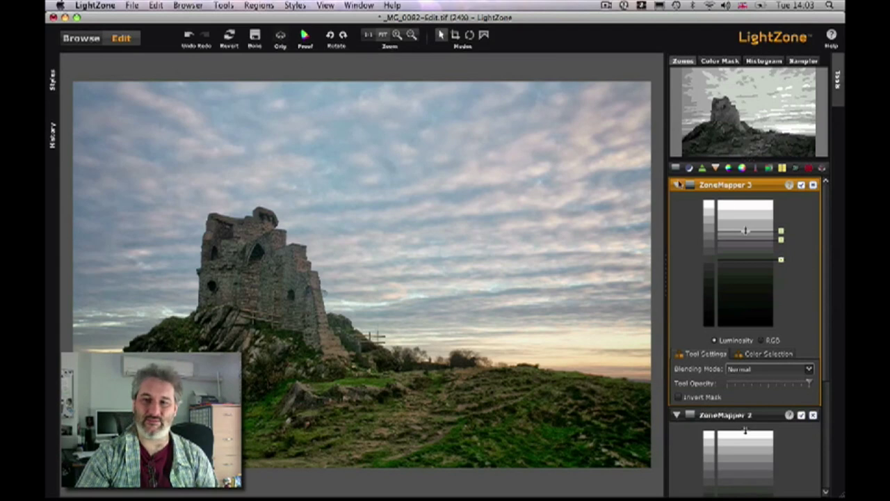
{"action": "left_click", "coordinate": [676, 184]}
{"action": "left_click", "coordinate": [676, 201]}
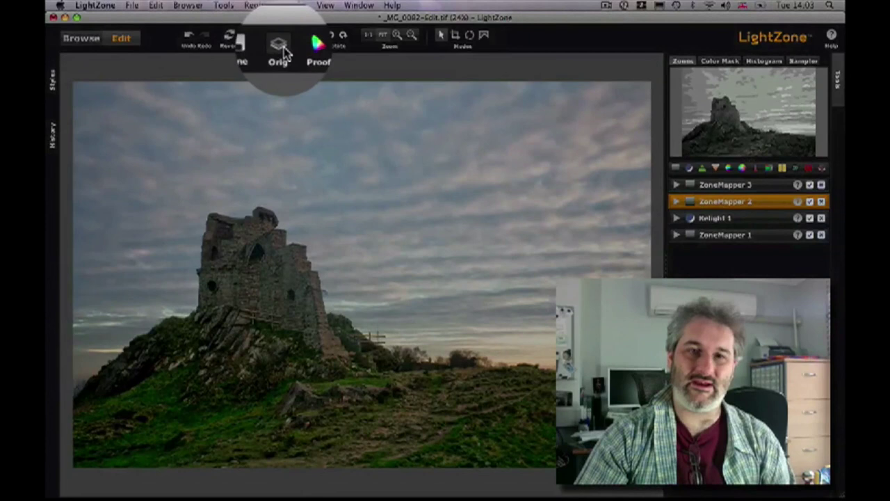
Switch the preview repeatedly between the original and the edited photo to compare the overall result.
{"action": "left_click", "coordinate": [281, 40]}
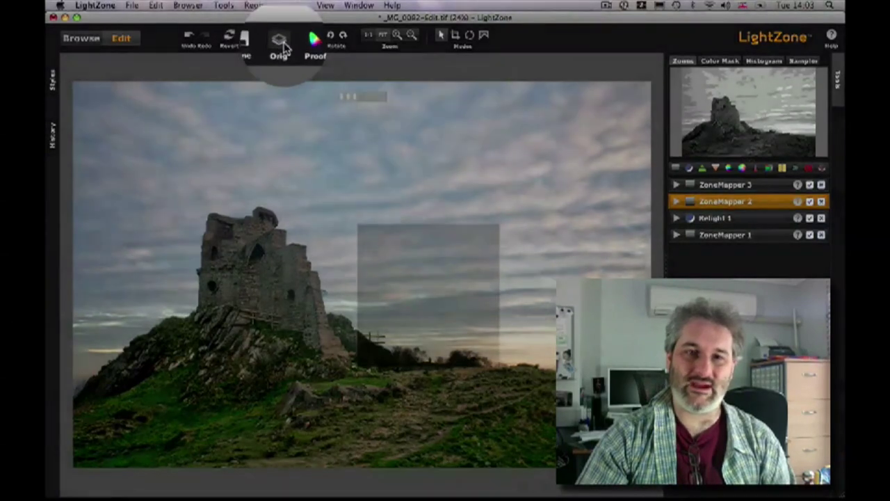
{"action": "left_click", "coordinate": [282, 41]}
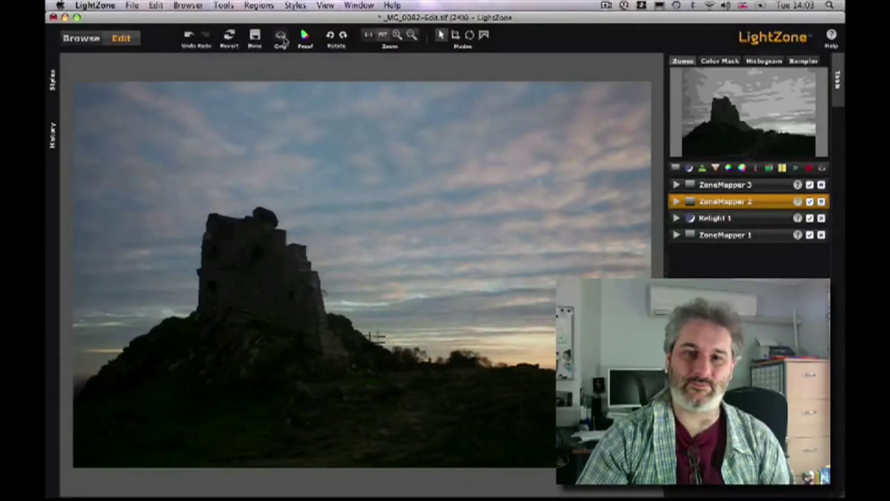
{"action": "left_click", "coordinate": [283, 40]}
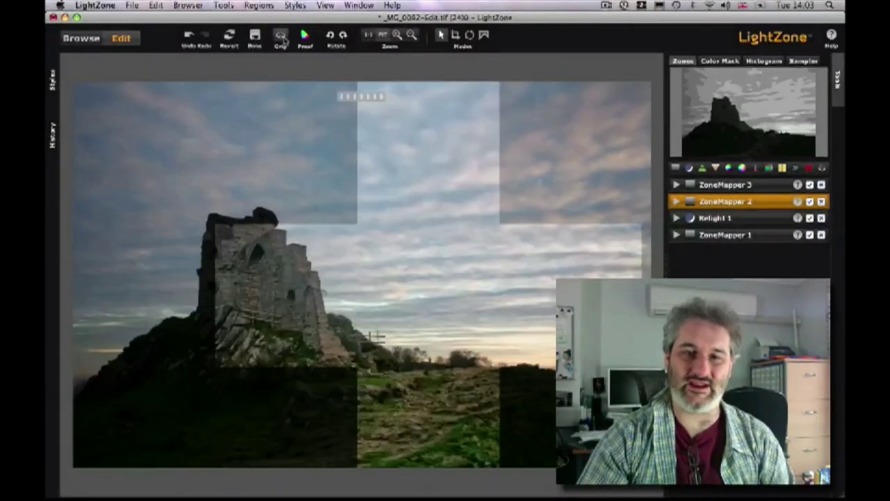
{"action": "left_click", "coordinate": [283, 40]}
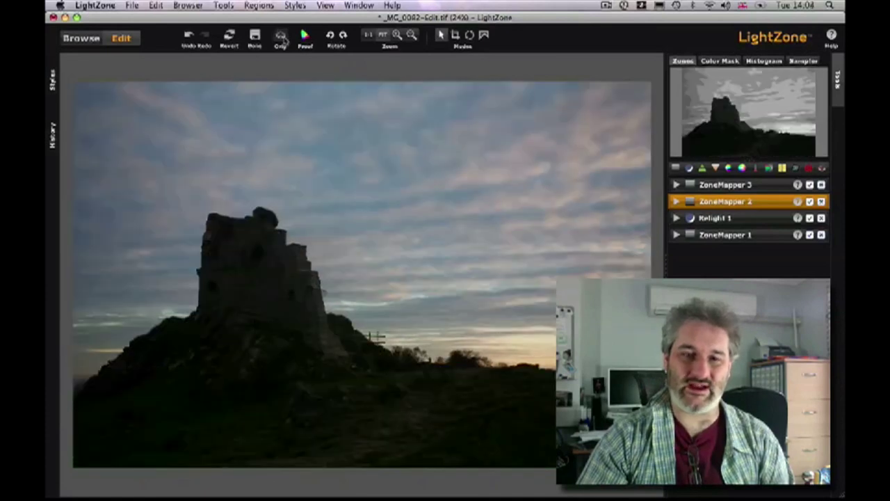
{"action": "left_click", "coordinate": [282, 40]}
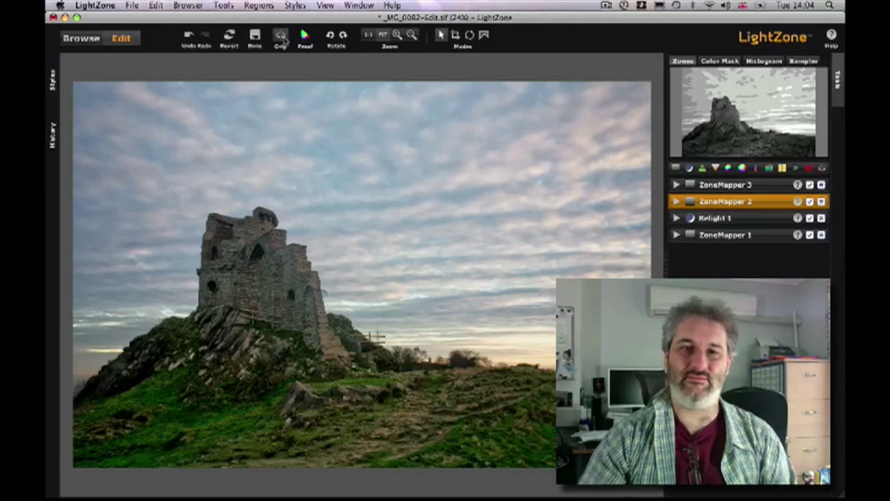
{"action": "left_click", "coordinate": [281, 38]}
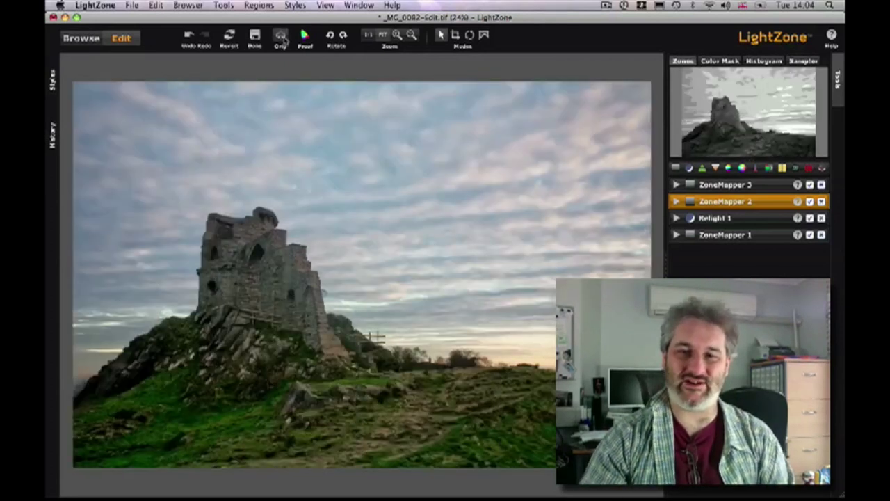